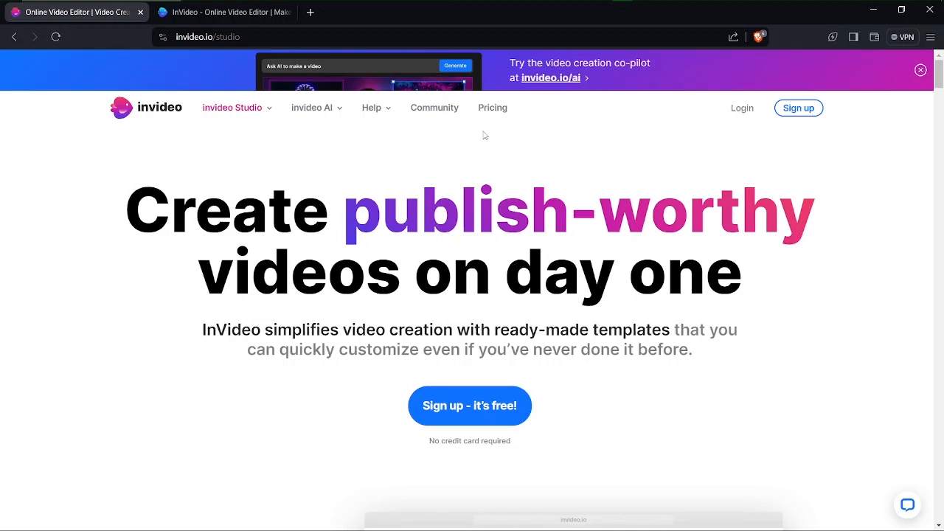
Step: Switch to the InVideo Studio dashboard and open the AI text to video workflow
{"action": "left_click", "coordinate": [235, 13]}
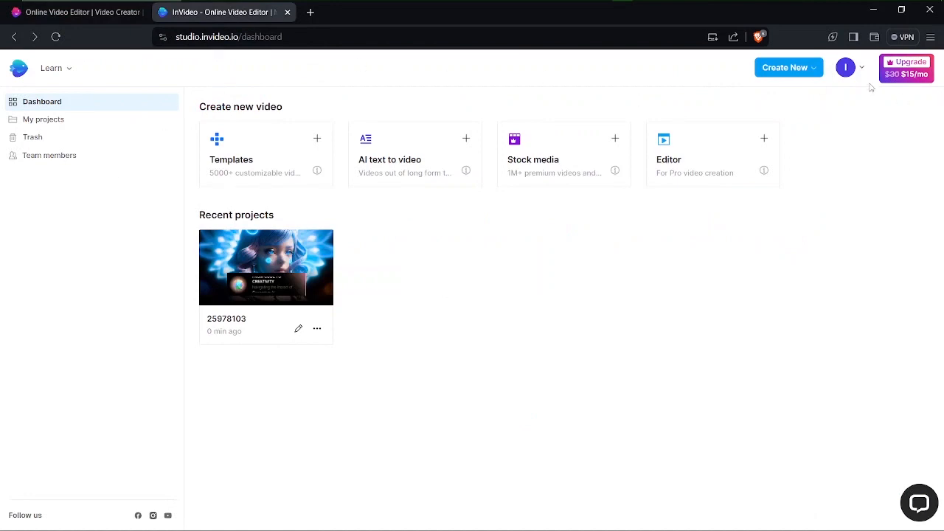
{"action": "left_click", "coordinate": [849, 71]}
{"action": "left_click", "coordinate": [850, 77]}
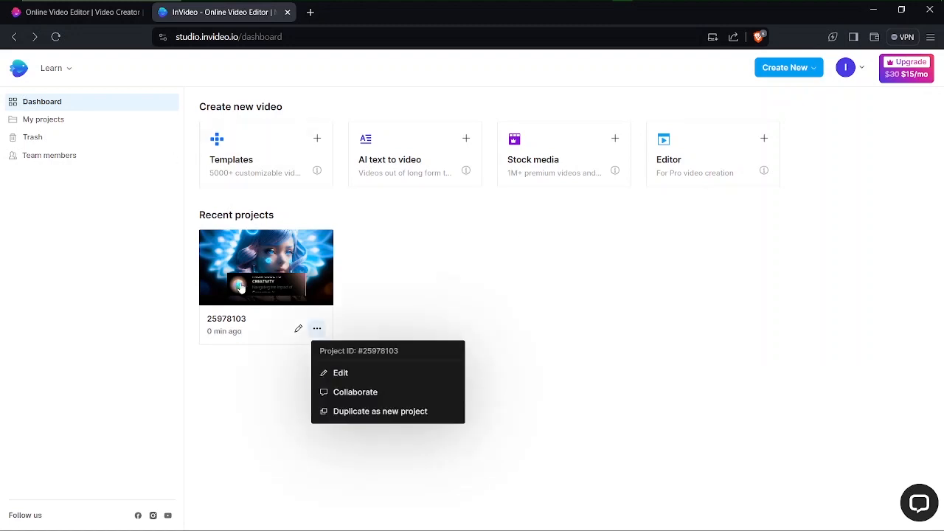
{"action": "left_click", "coordinate": [243, 368]}
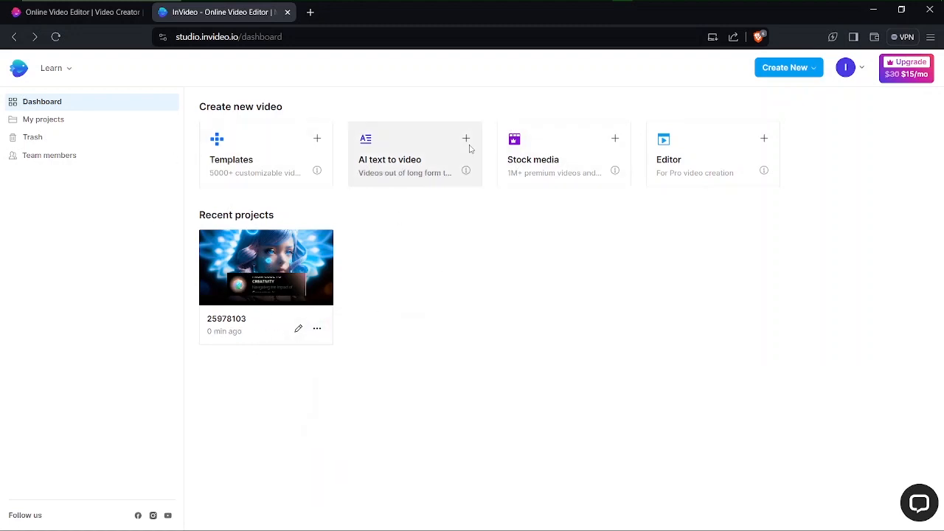
{"action": "left_click", "coordinate": [417, 148]}
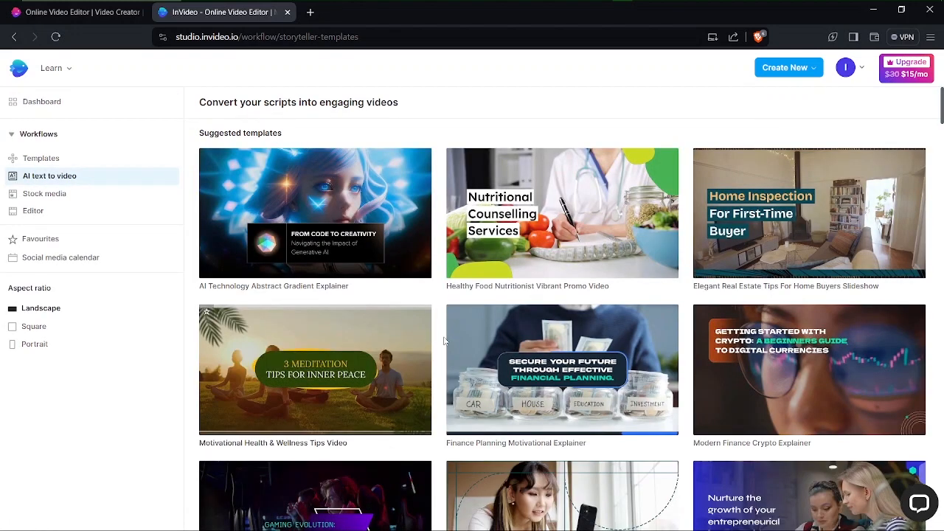
Step: Open the Futuristic Gaming and Innovation Slideshow template and play its landscape preview with the sound muted
{"action": "scroll", "coordinate": [448, 343], "scroll_direction": "down", "scroll_amount": 2}
{"action": "scroll", "coordinate": [449, 343], "scroll_direction": "down", "scroll_amount": 5}
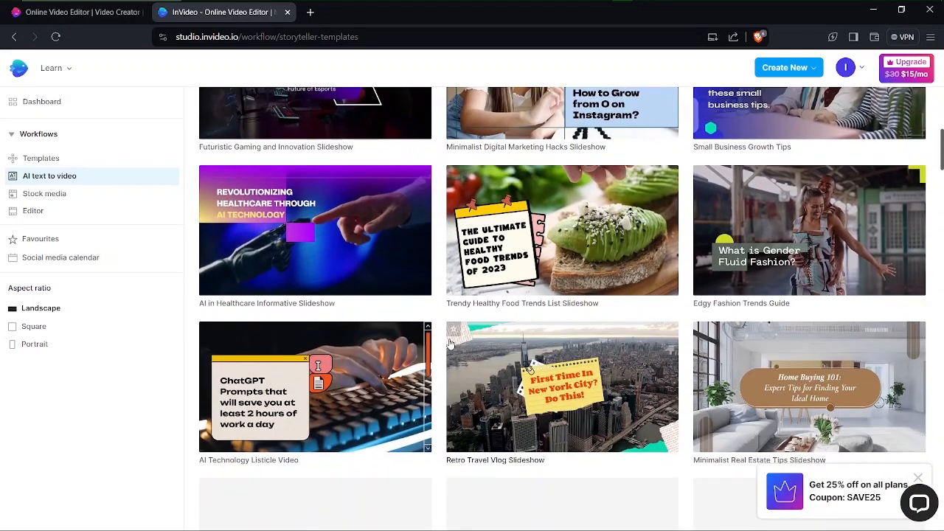
{"action": "scroll", "coordinate": [450, 343], "scroll_direction": "down", "scroll_amount": 1}
{"action": "scroll", "coordinate": [450, 343], "scroll_direction": "down", "scroll_amount": 4}
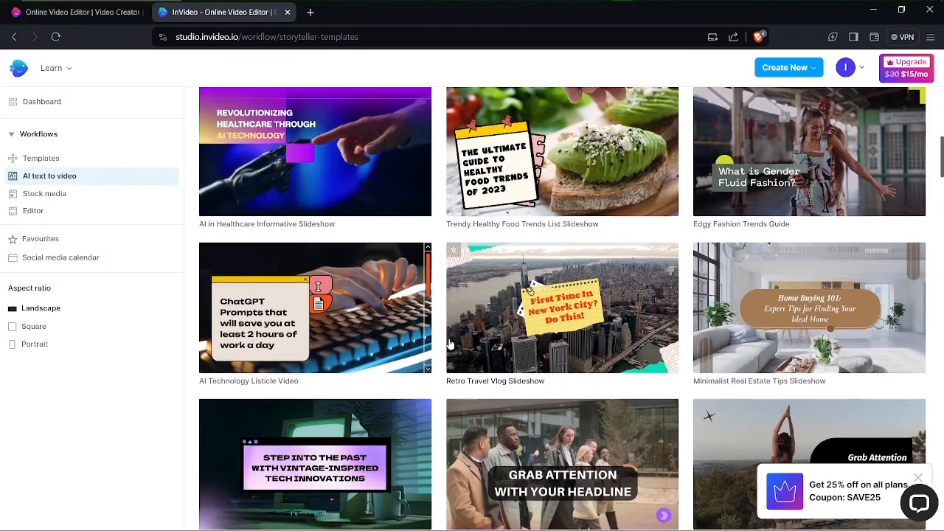
{"action": "scroll", "coordinate": [450, 343], "scroll_direction": "up", "scroll_amount": 3}
{"action": "scroll", "coordinate": [450, 343], "scroll_direction": "up", "scroll_amount": 2}
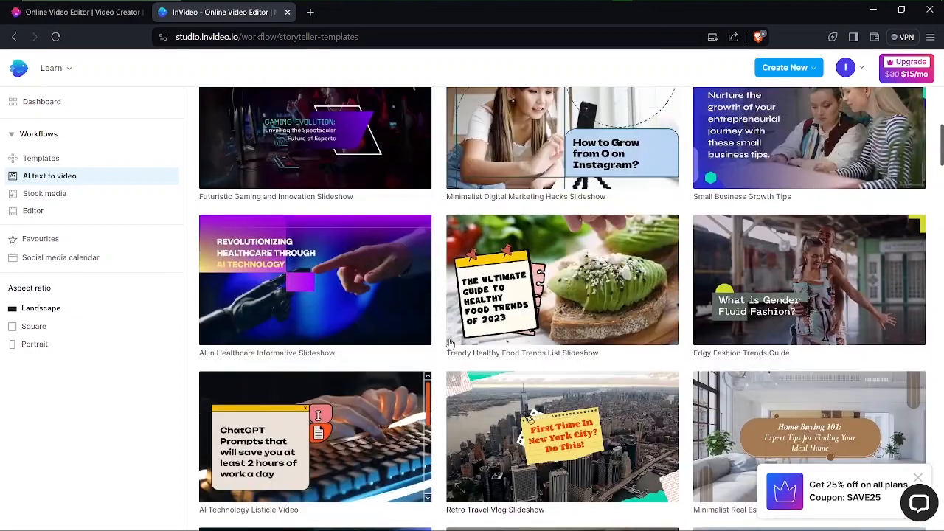
{"action": "scroll", "coordinate": [450, 343], "scroll_direction": "up", "scroll_amount": 2}
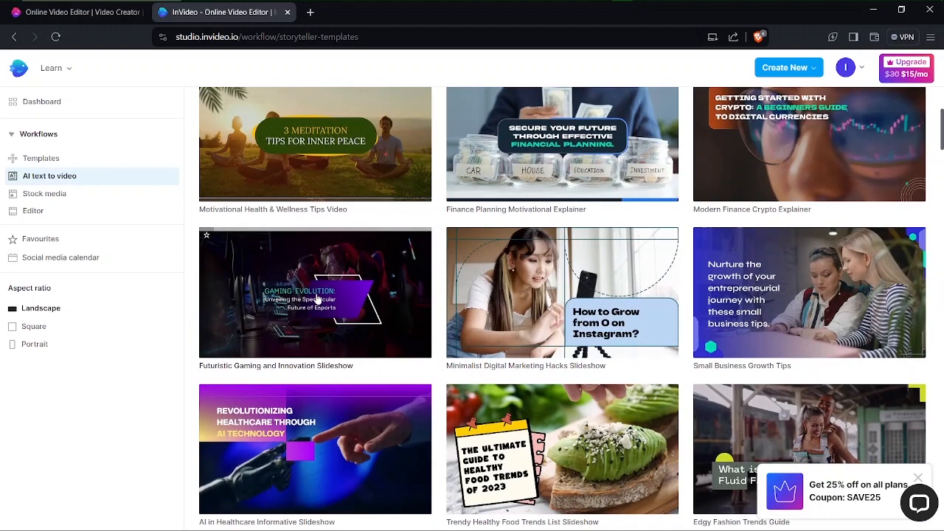
{"action": "left_click", "coordinate": [317, 299]}
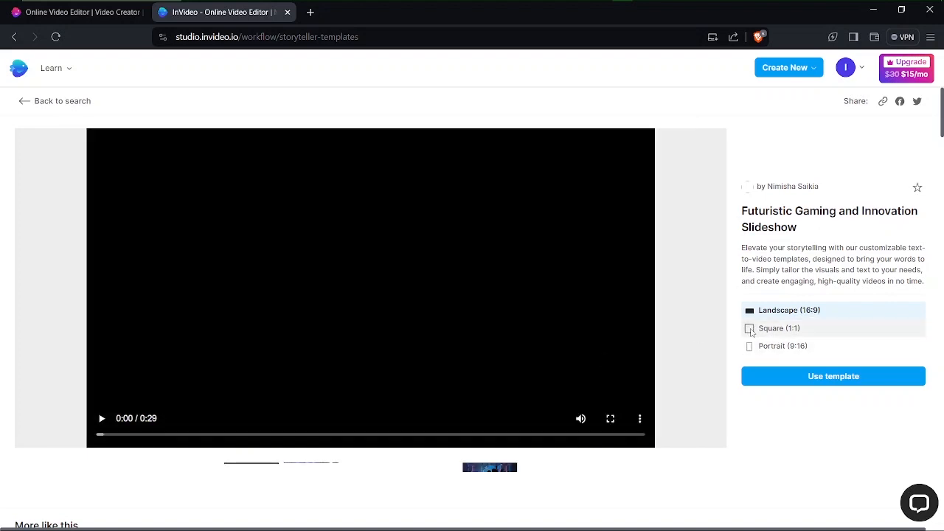
{"action": "left_click", "coordinate": [103, 420]}
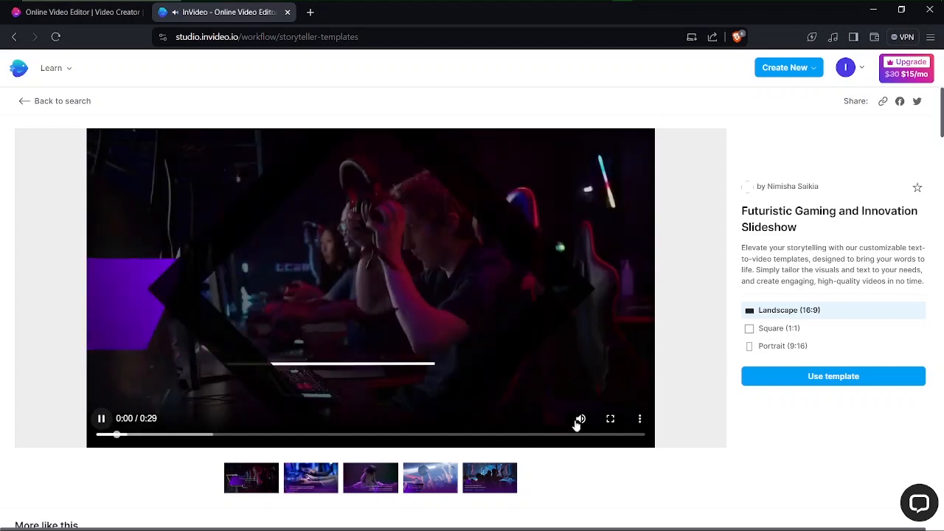
{"action": "left_click", "coordinate": [581, 419]}
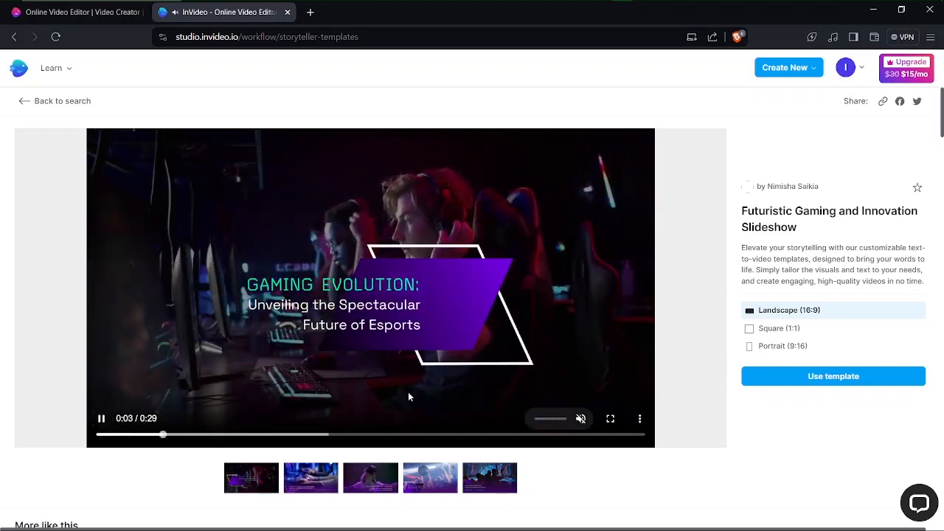
Step: Select the template's Portrait (9:16) format, preview it and use the template for a new video
{"action": "left_click", "coordinate": [750, 331]}
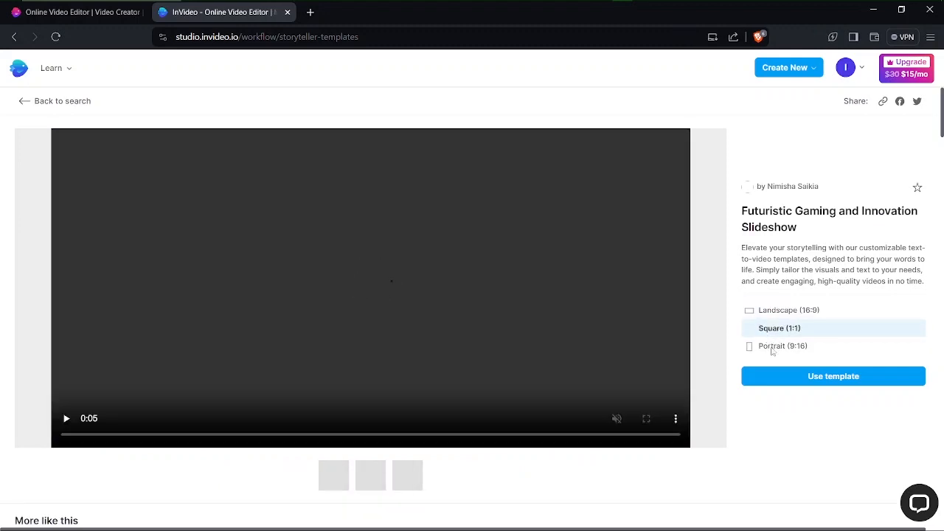
{"action": "left_click", "coordinate": [749, 350]}
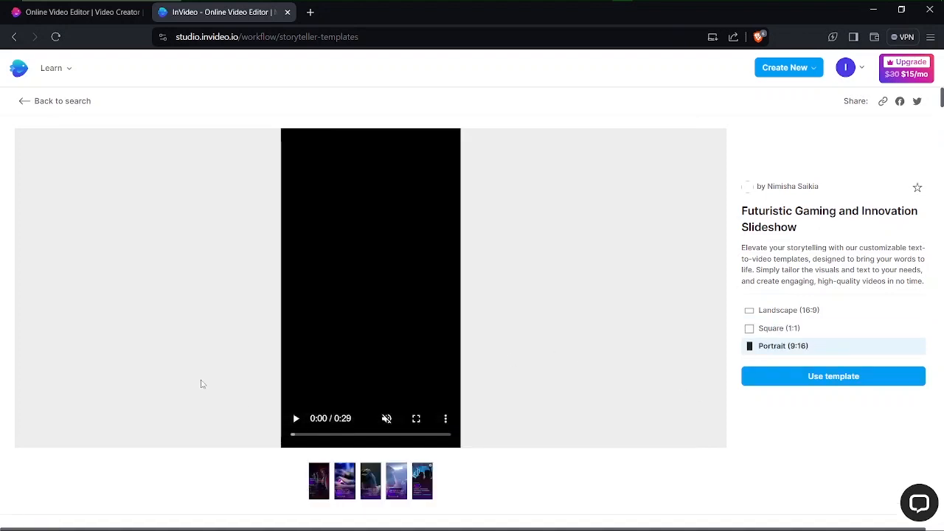
{"action": "left_click", "coordinate": [296, 418]}
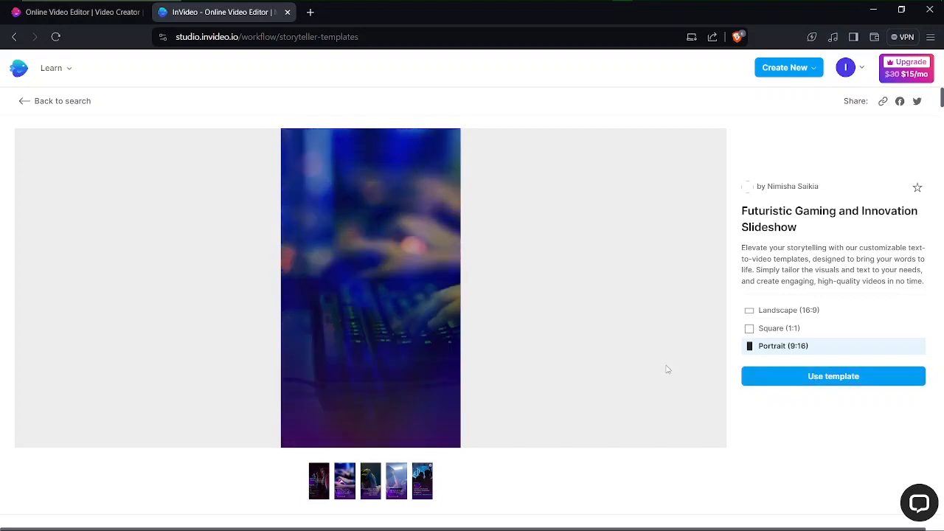
{"action": "left_click", "coordinate": [819, 374]}
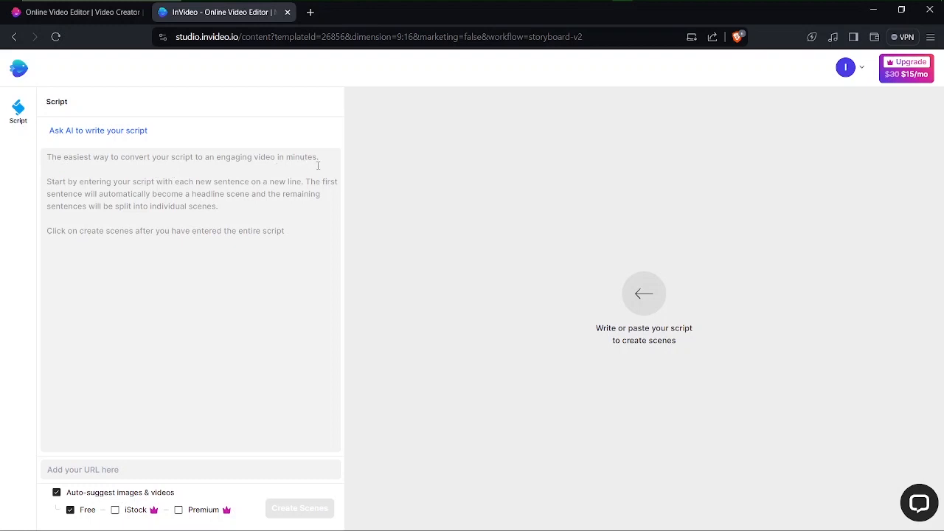
Step: Paste the prepared online tech classes script, starting "Unlock Your Potential with Our Online Tech Classes!", as the video script
{"action": "left_click", "coordinate": [50, 202]}
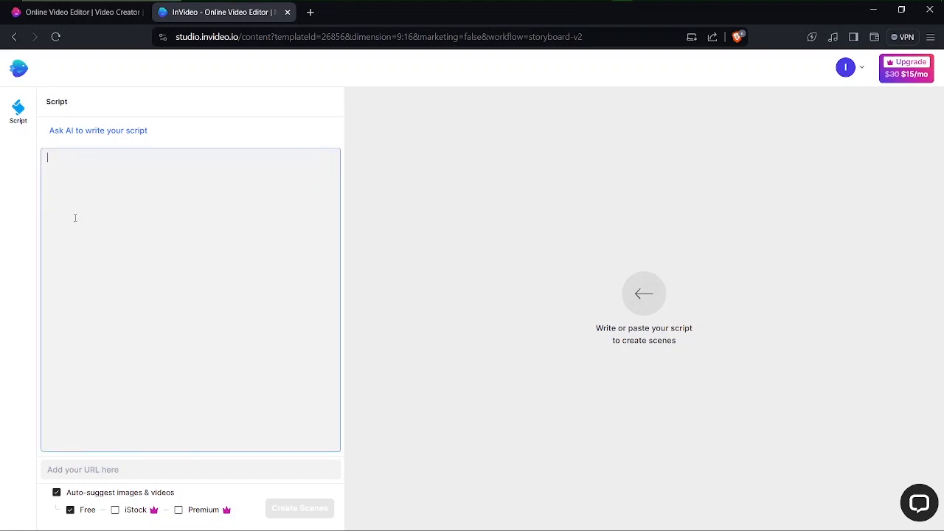
{"action": "key", "text": "ctrl+v"}
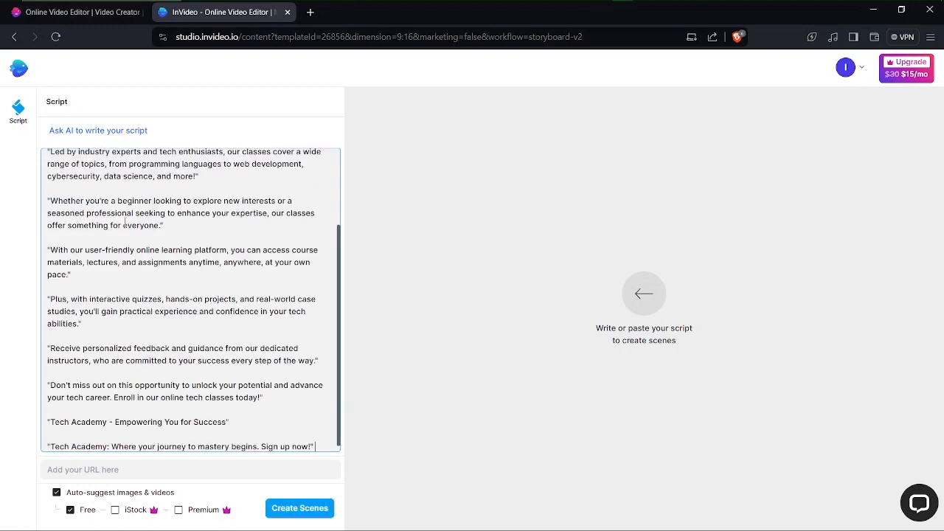
{"action": "scroll", "coordinate": [124, 219], "scroll_direction": "up", "scroll_amount": 2}
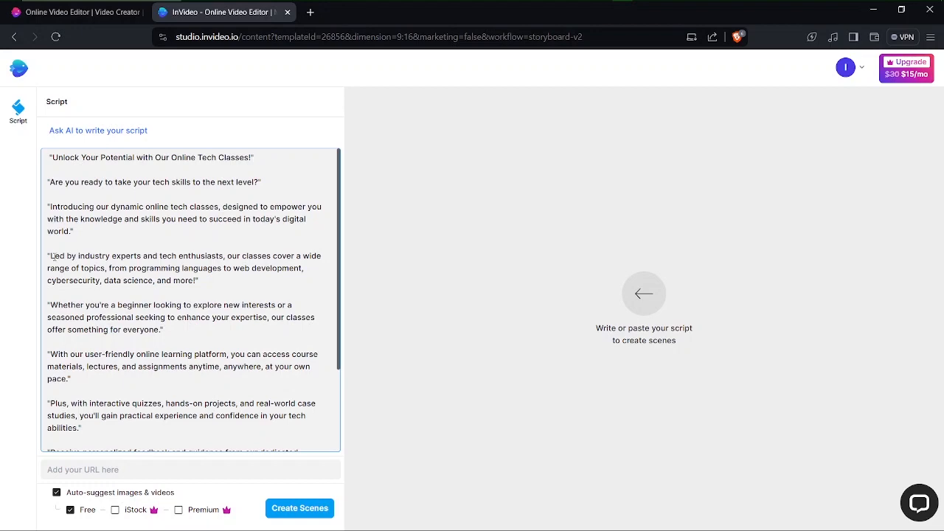
Step: Delete the script paragraphs from "Led by industry experts" through "Receive personalized feedback" and create the scenes
{"action": "left_click_drag", "start_coordinate": [46, 246], "coordinate": [106, 360]}
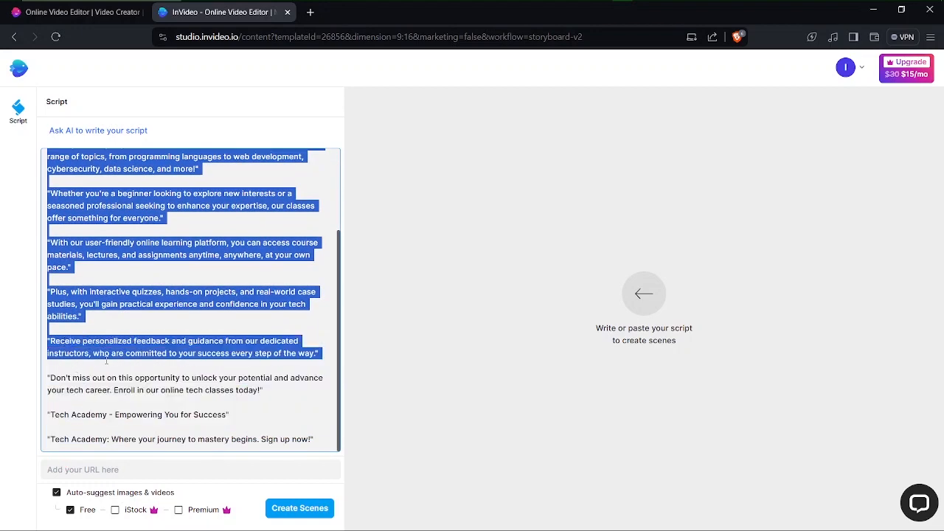
{"action": "key", "text": "BackSpace"}
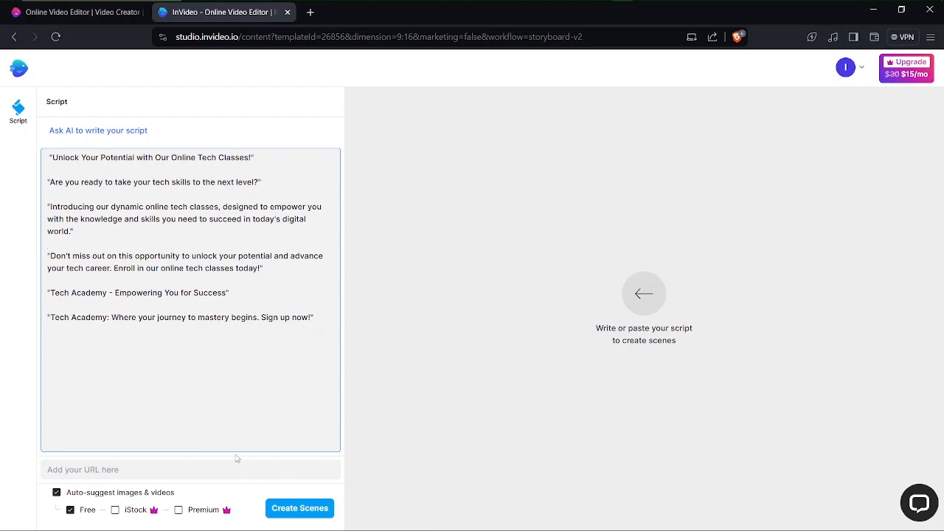
{"action": "left_click", "coordinate": [299, 509]}
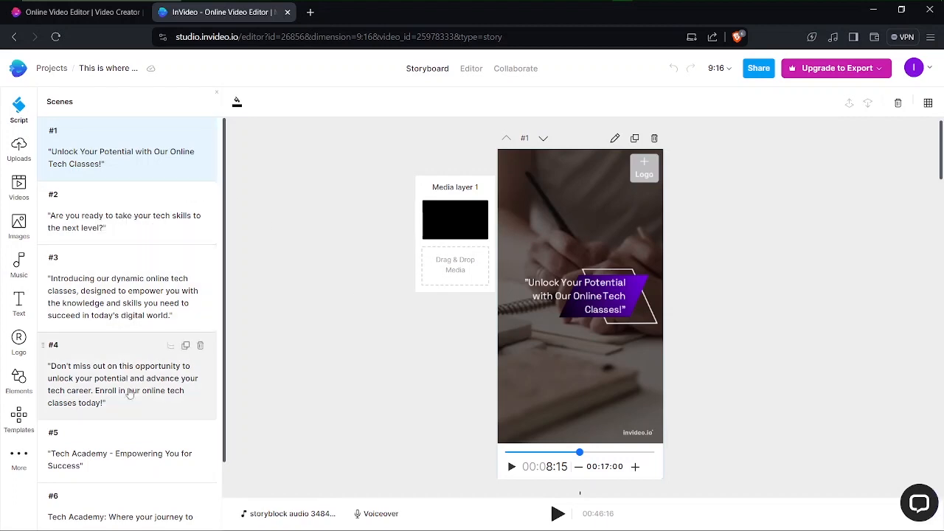
Step: Review the script text, captions and background media of storyboard scenes 1 to 4
{"action": "scroll", "coordinate": [128, 394], "scroll_direction": "down", "scroll_amount": 2}
{"action": "scroll", "coordinate": [129, 393], "scroll_direction": "up", "scroll_amount": 2}
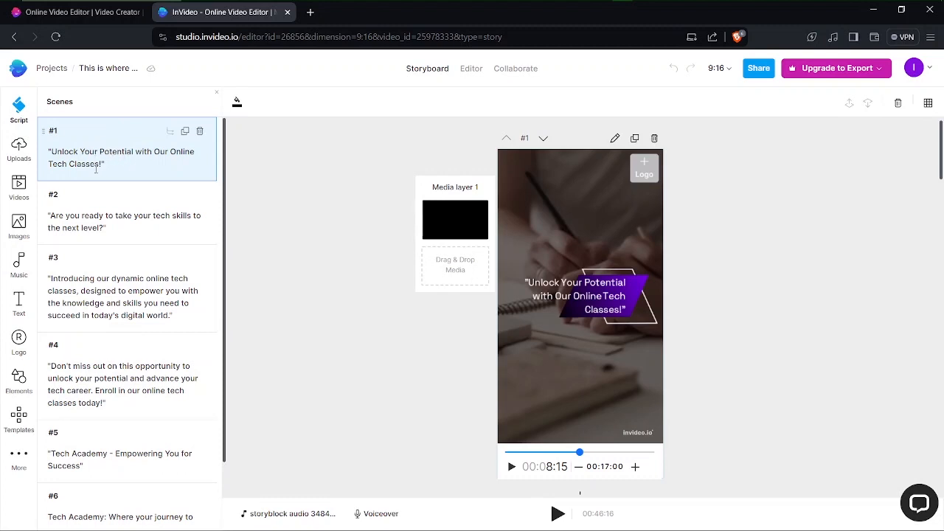
{"action": "left_click", "coordinate": [110, 167]}
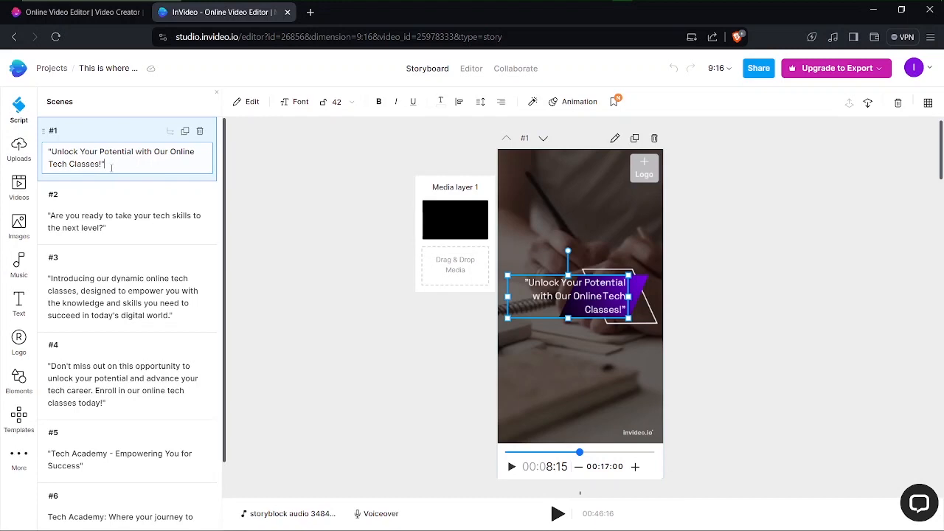
{"action": "left_click_drag", "start_coordinate": [111, 167], "coordinate": [69, 152]}
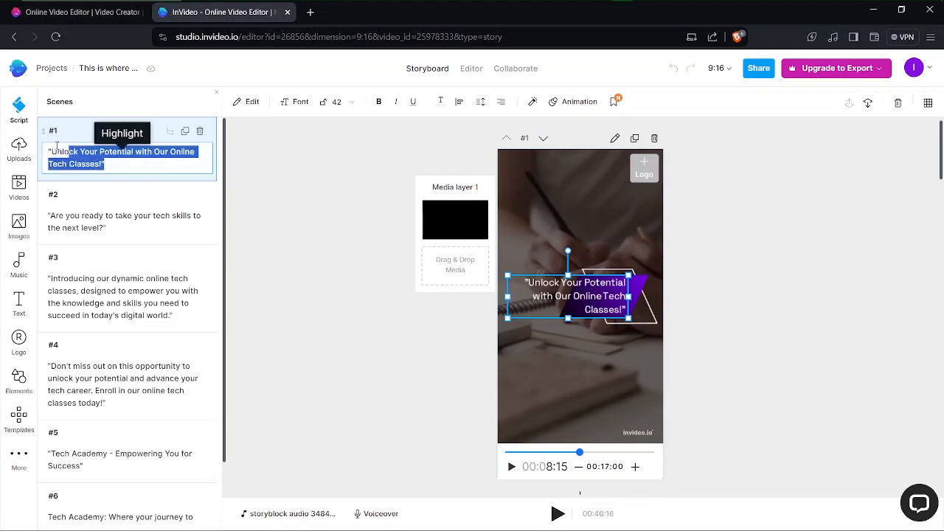
{"action": "left_click", "coordinate": [62, 149]}
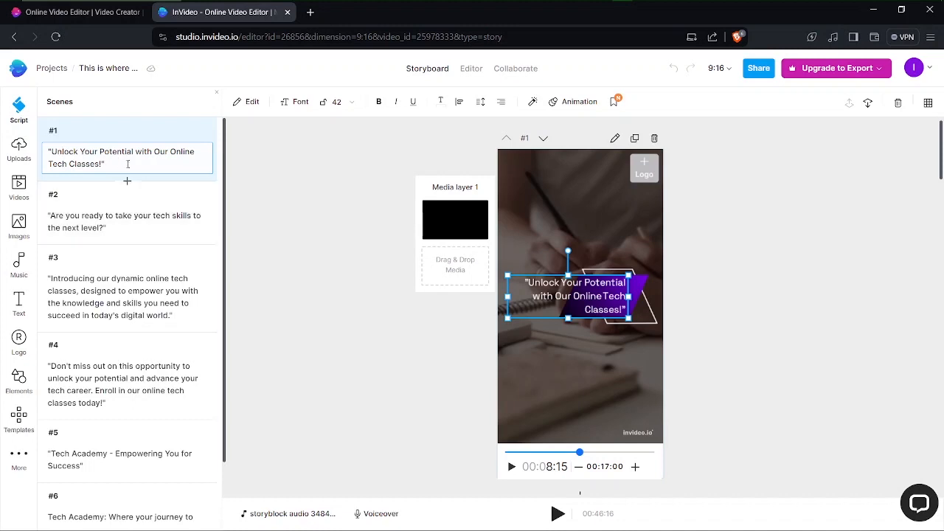
{"action": "left_click", "coordinate": [127, 214]}
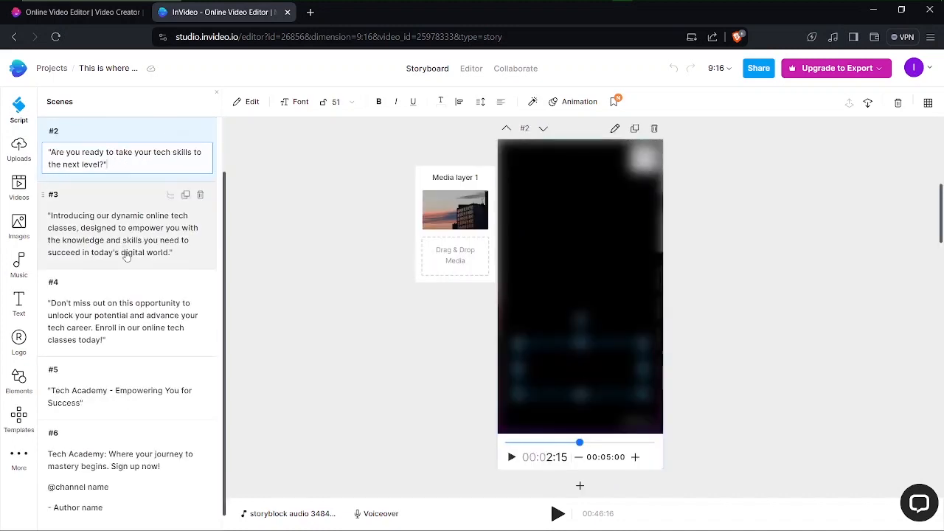
{"action": "left_click", "coordinate": [126, 254]}
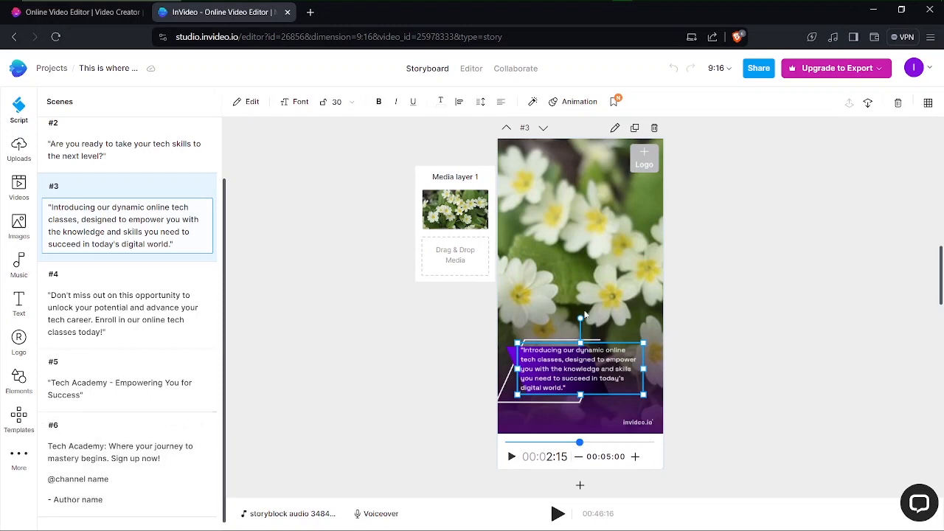
{"action": "scroll", "coordinate": [674, 329], "scroll_direction": "down", "scroll_amount": 2}
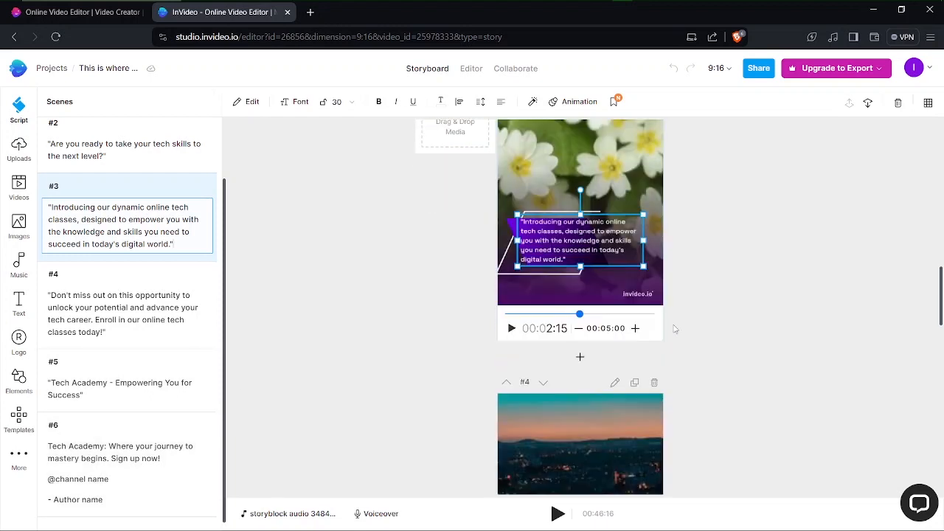
{"action": "scroll", "coordinate": [674, 329], "scroll_direction": "down", "scroll_amount": 3}
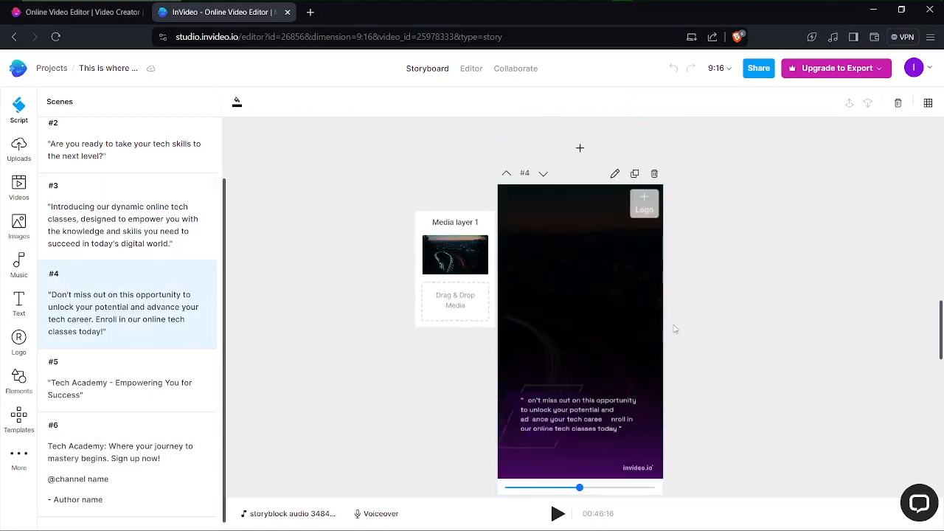
{"action": "right_click", "coordinate": [674, 326]}
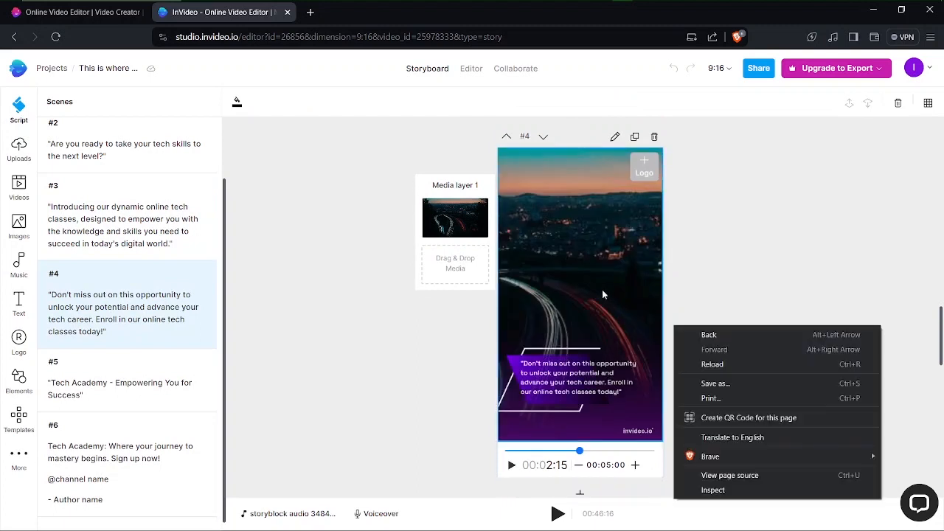
{"action": "left_click", "coordinate": [807, 279]}
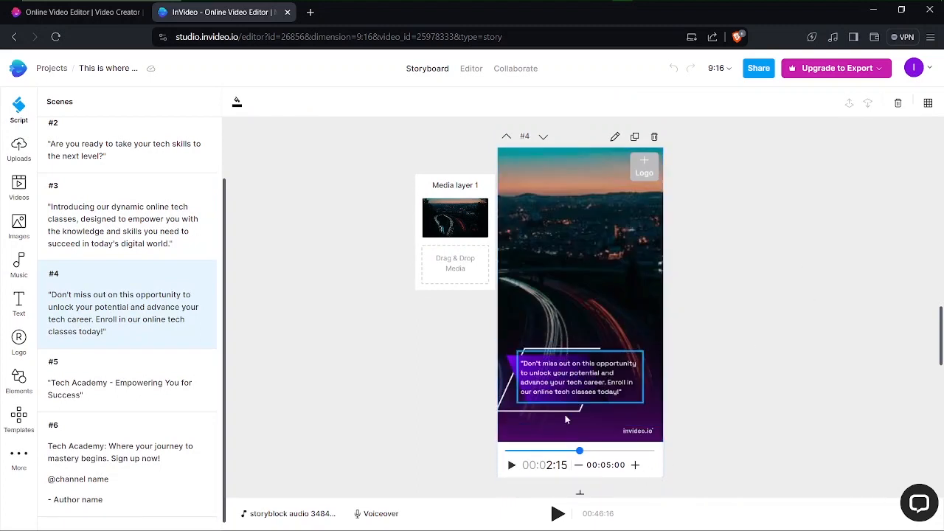
Step: Try moving the "Don't miss out on this opportunity" caption in scene 4 toward the frame's right edge
{"action": "left_click", "coordinate": [566, 393]}
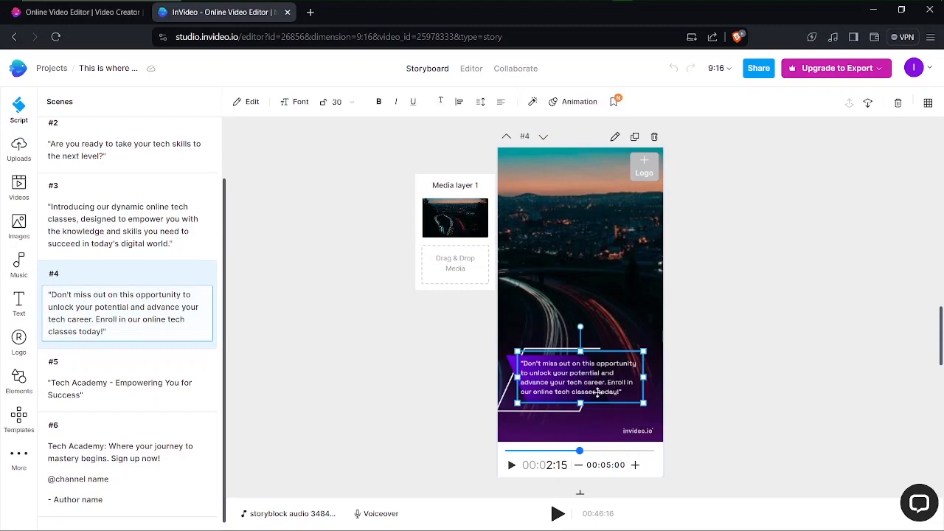
{"action": "left_click_drag", "start_coordinate": [569, 386], "coordinate": [605, 383]}
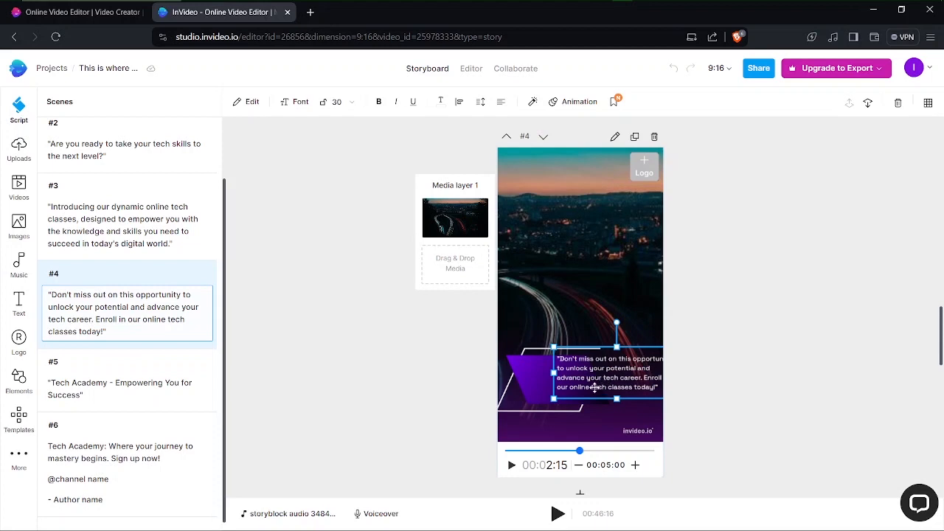
{"action": "left_click", "coordinate": [731, 400]}
Step: Examine the captions and background media of storyboard scenes 5 and 6
{"action": "scroll", "coordinate": [733, 402], "scroll_direction": "down", "scroll_amount": 3}
{"action": "scroll", "coordinate": [733, 402], "scroll_direction": "down", "scroll_amount": 3}
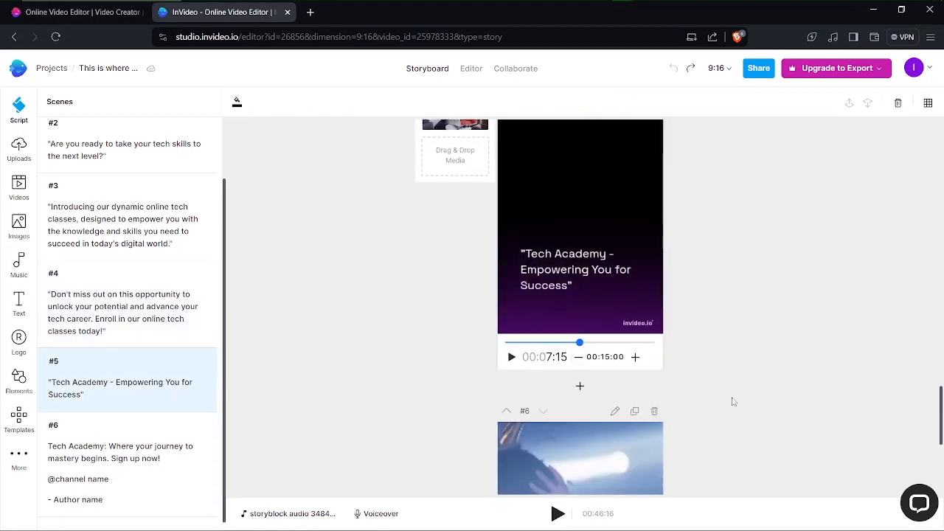
{"action": "scroll", "coordinate": [732, 402], "scroll_direction": "down", "scroll_amount": 3}
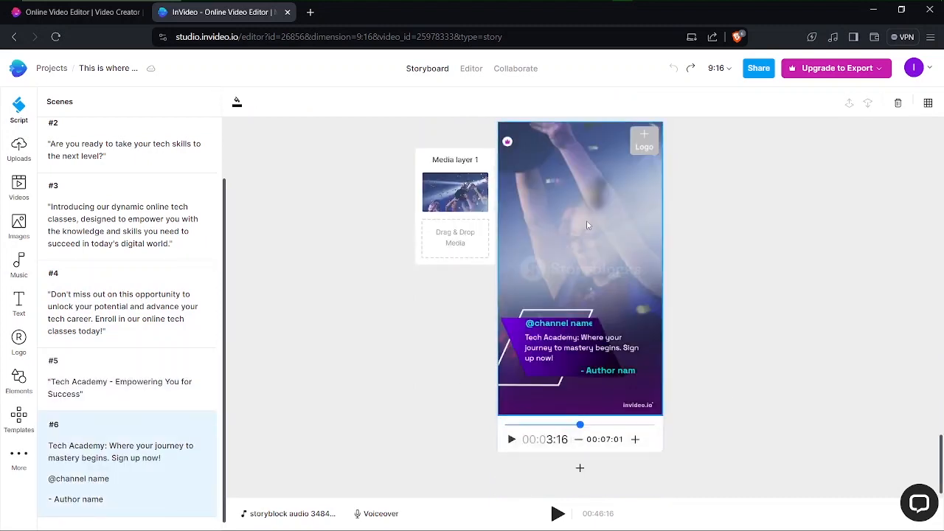
Step: Switch from the storyboard to the timeline editor at scene 4 and show the additional collage layouts
{"action": "scroll", "coordinate": [587, 225], "scroll_direction": "up", "scroll_amount": 4}
{"action": "scroll", "coordinate": [588, 225], "scroll_direction": "up", "scroll_amount": 3}
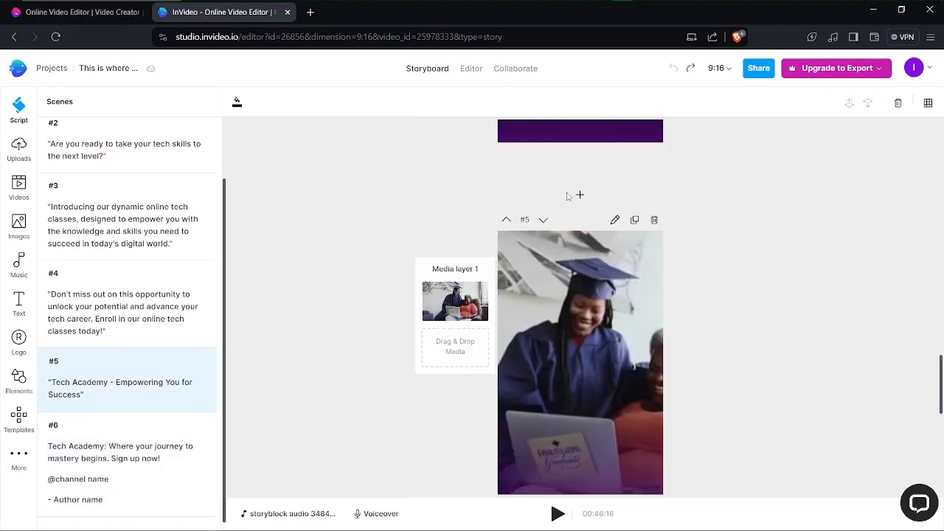
{"action": "scroll", "coordinate": [567, 195], "scroll_direction": "up", "scroll_amount": 3}
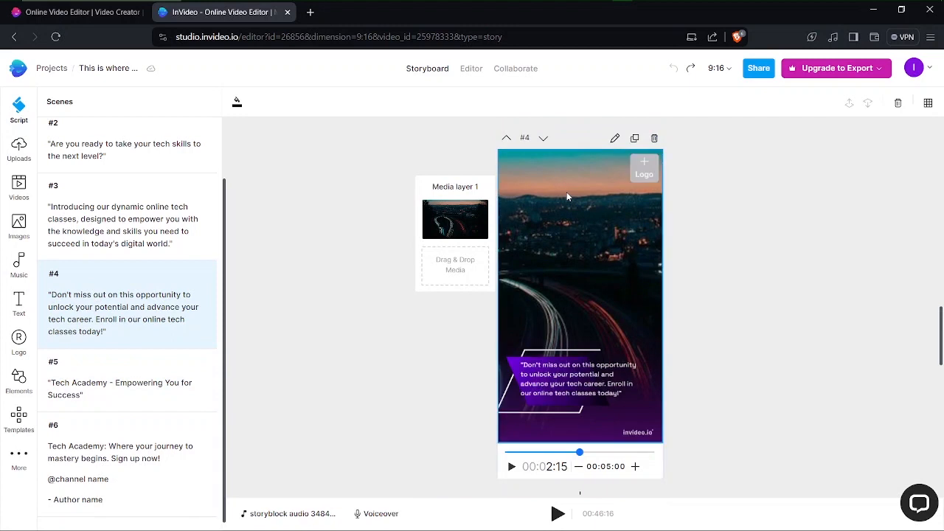
{"action": "left_click", "coordinate": [471, 69]}
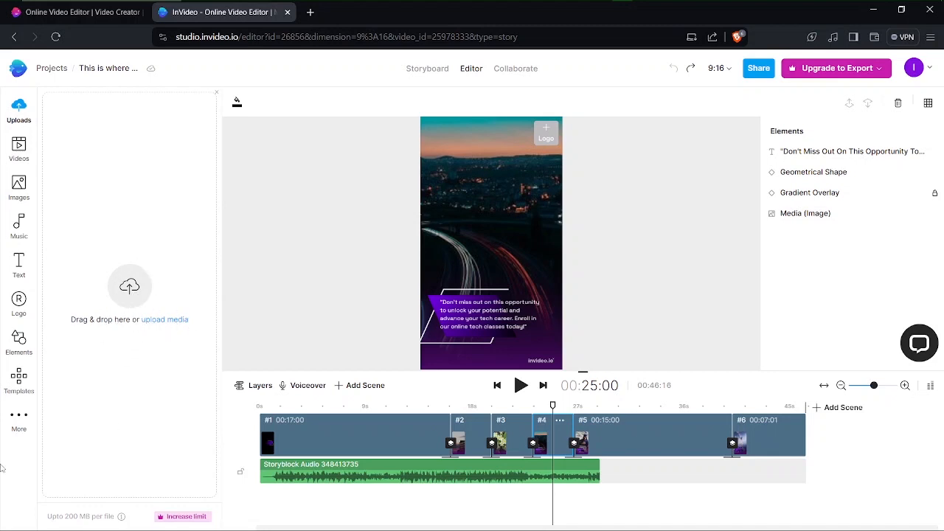
{"action": "left_click", "coordinate": [20, 419]}
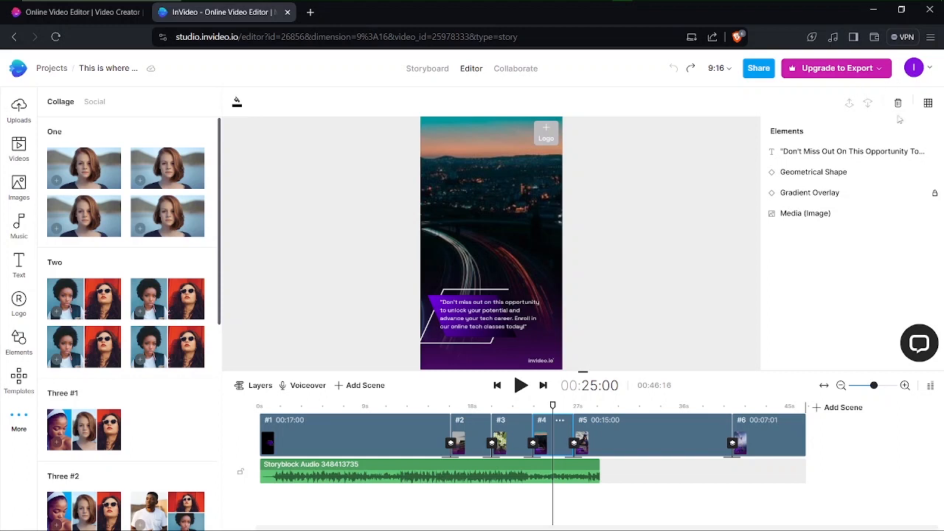
Step: Resize the vertical video project to the Wide 16:9 format
{"action": "key", "text": "ctrl"}
{"action": "key", "text": "ctrl"}
{"action": "left_click", "coordinate": [731, 69]}
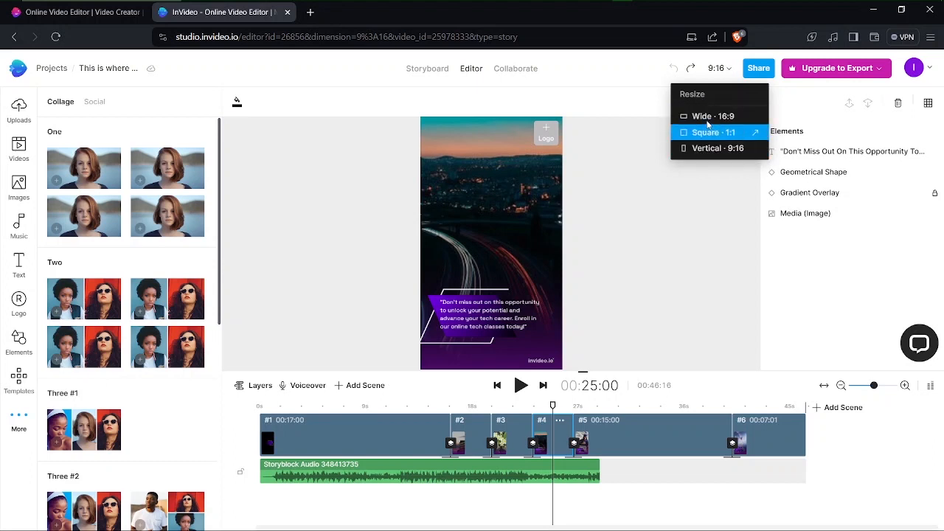
{"action": "left_click", "coordinate": [703, 117]}
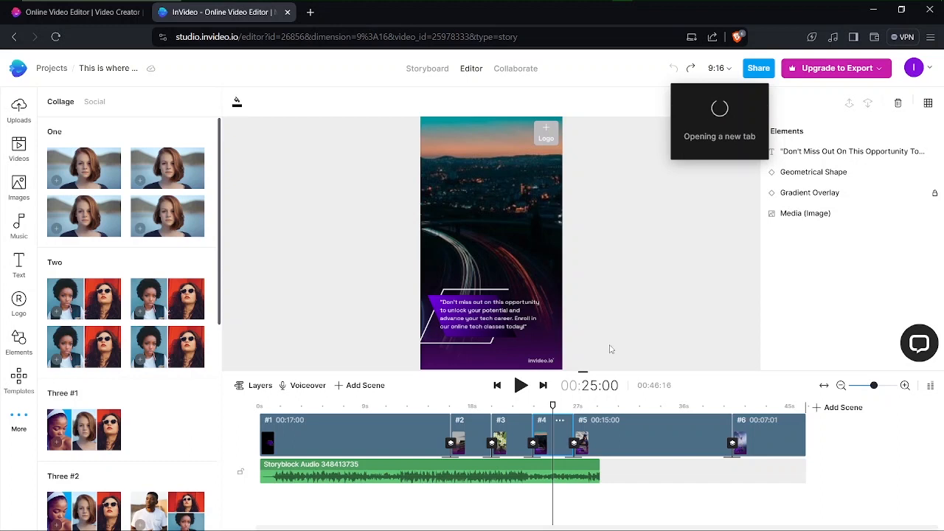